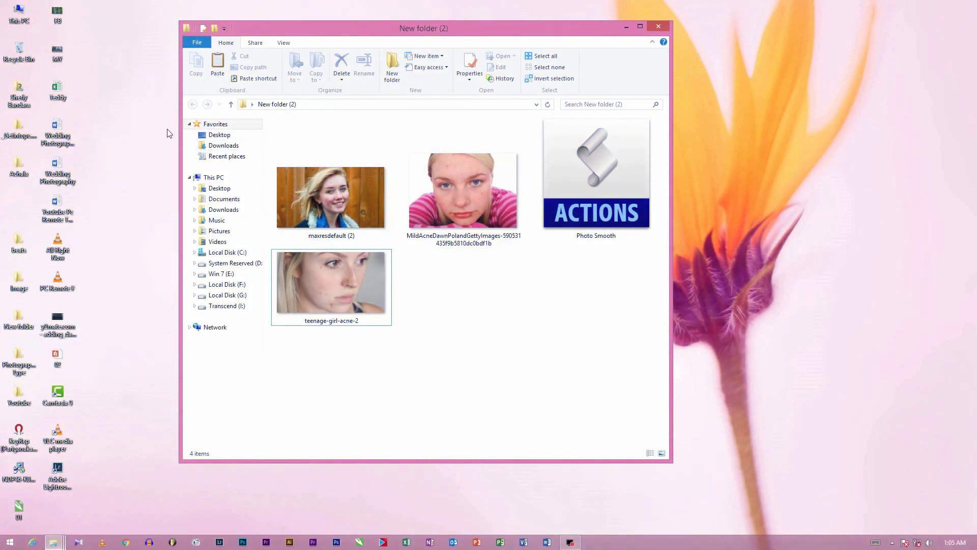
right_click(148, 115)
click(136, 145)
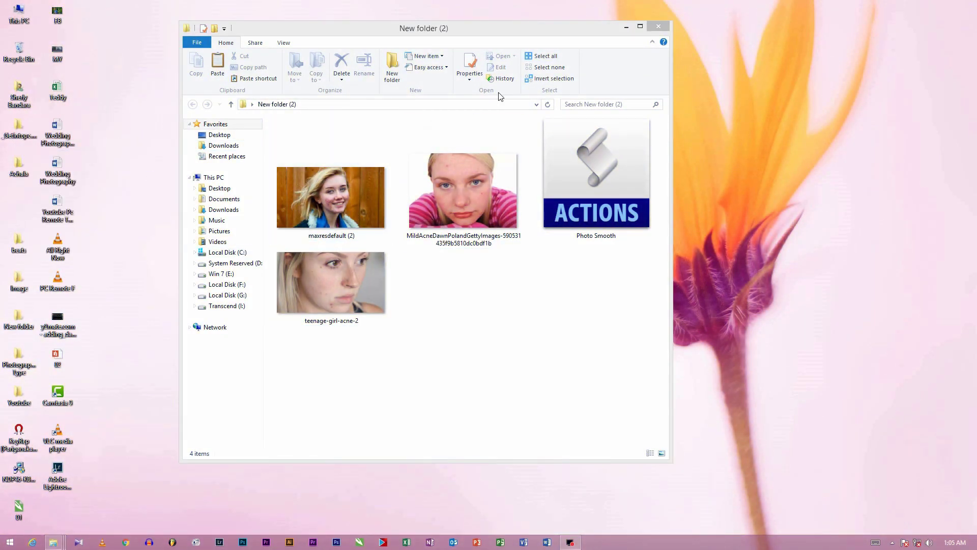
click(626, 28)
right_click(450, 69)
click(409, 99)
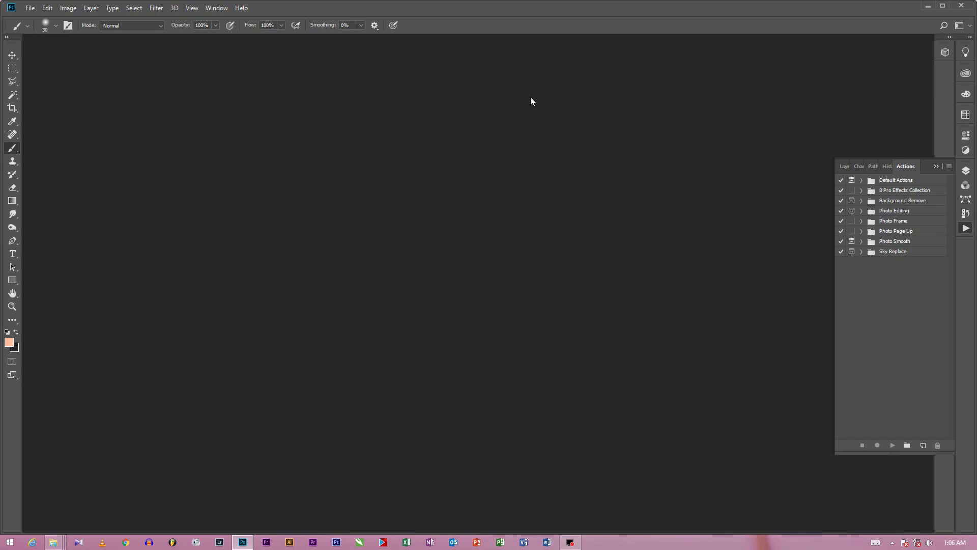
Load the Photo Smooth action set from New folder (2) into the Actions list
click(208, 9)
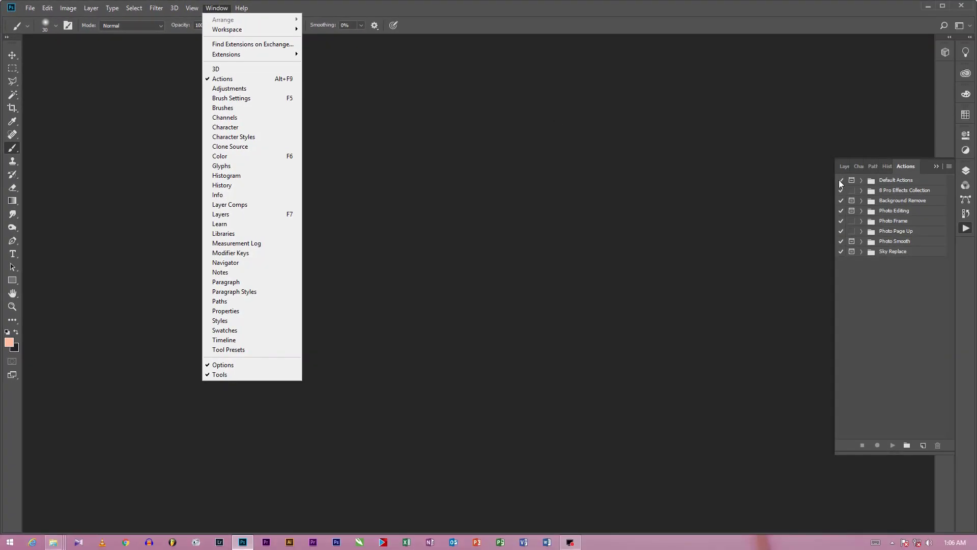
click(947, 167)
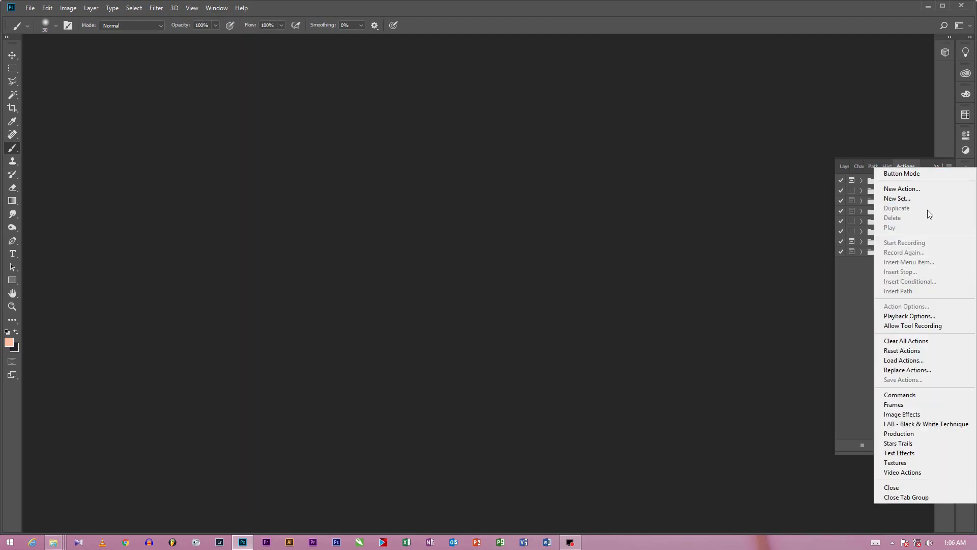
click(948, 167)
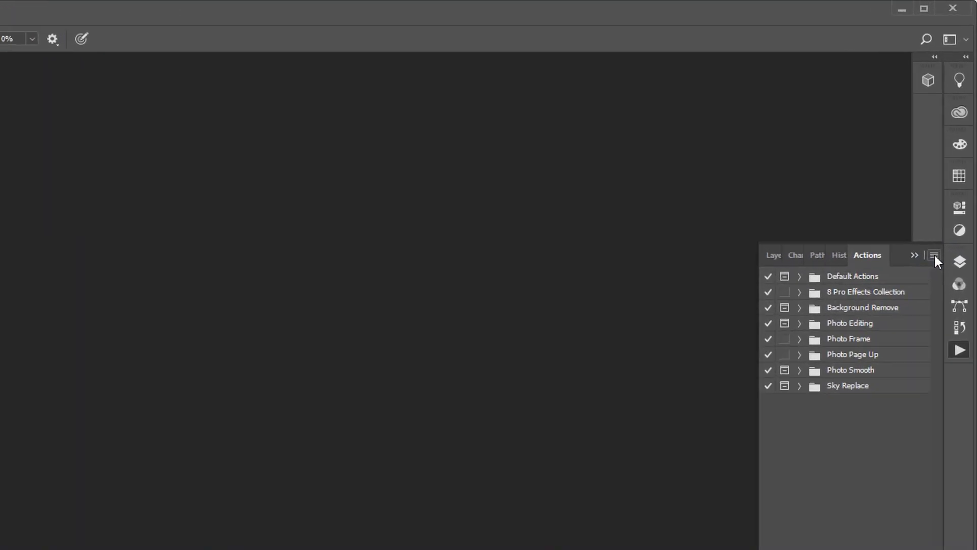
click(936, 245)
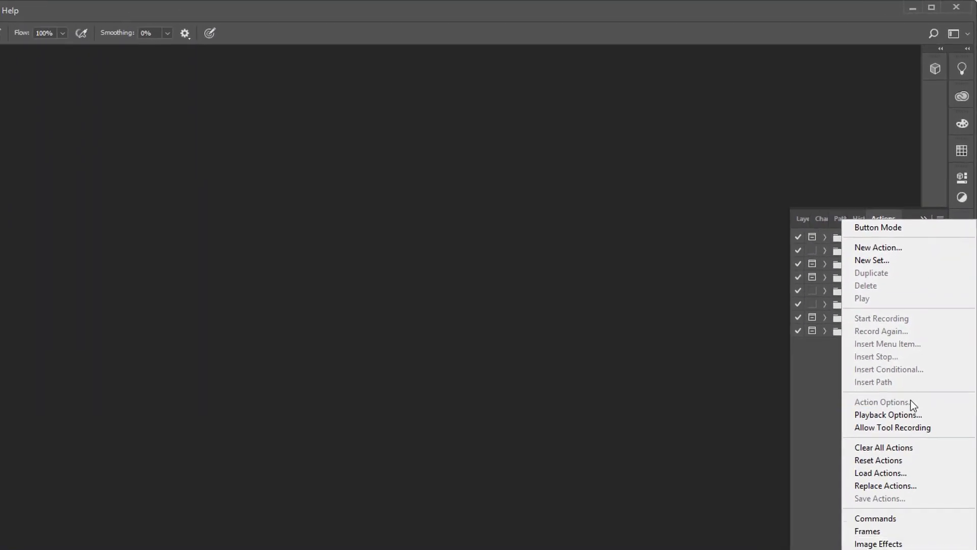
click(886, 477)
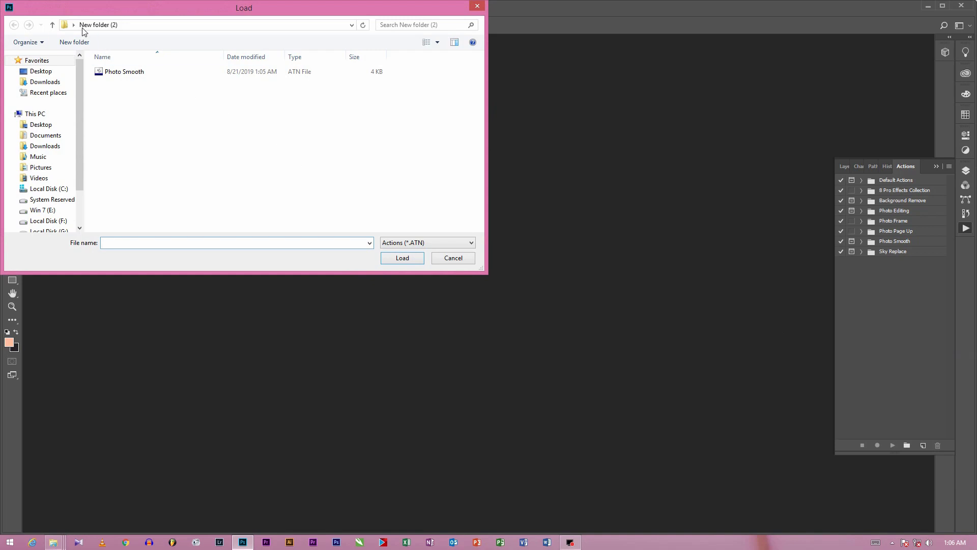
click(113, 73)
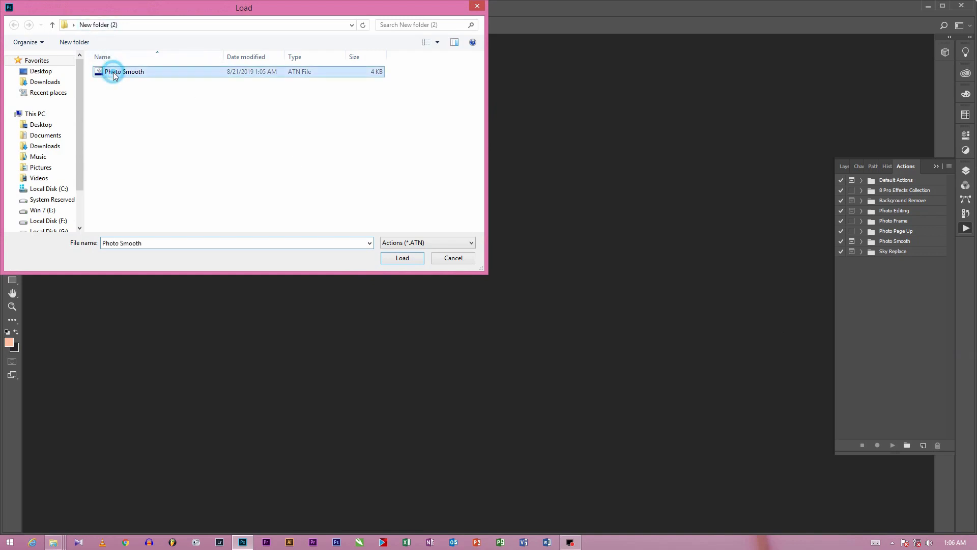
click(415, 261)
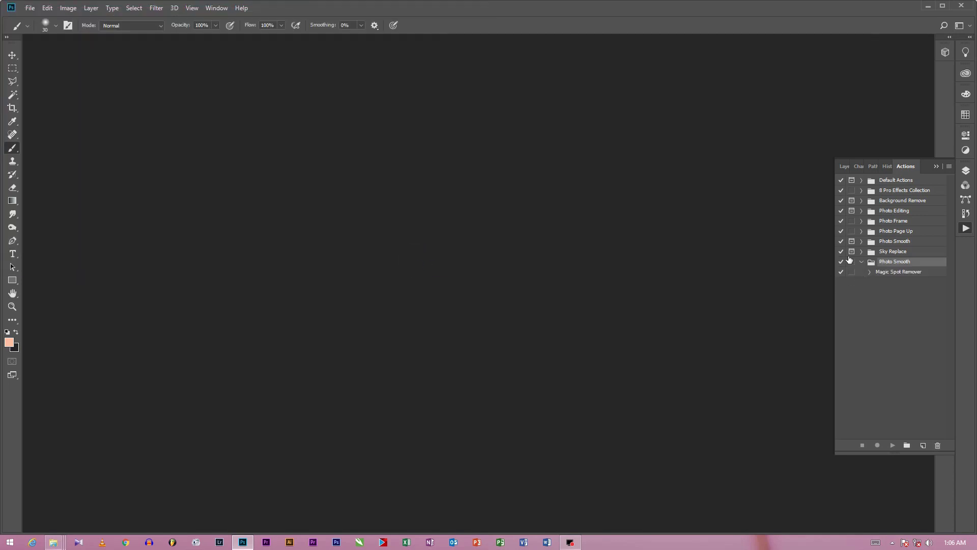
click(939, 166)
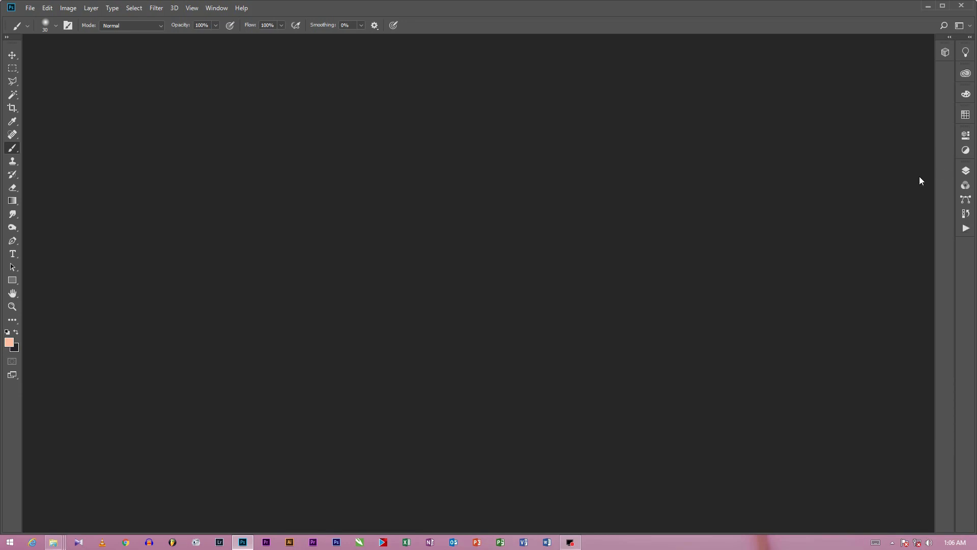
Open the MildAcneDawnPolandGettyImages portrait from New folder (2) in Photoshop
mouse_move(54, 541)
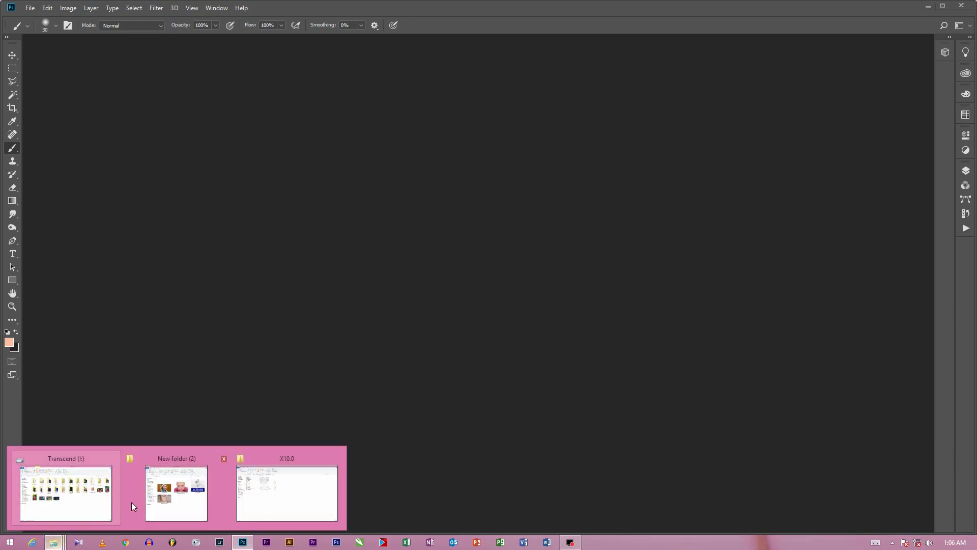
click(176, 499)
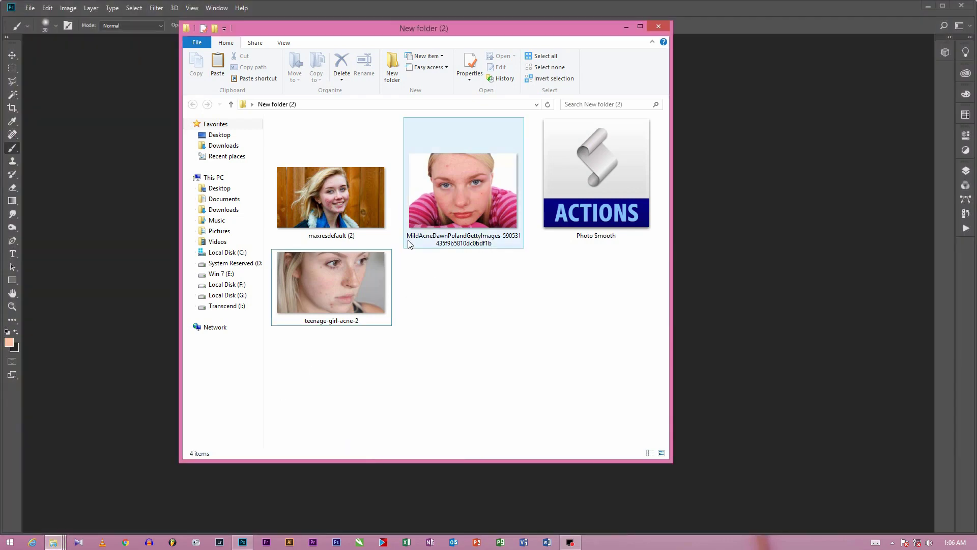
drag(463, 194, 789, 132)
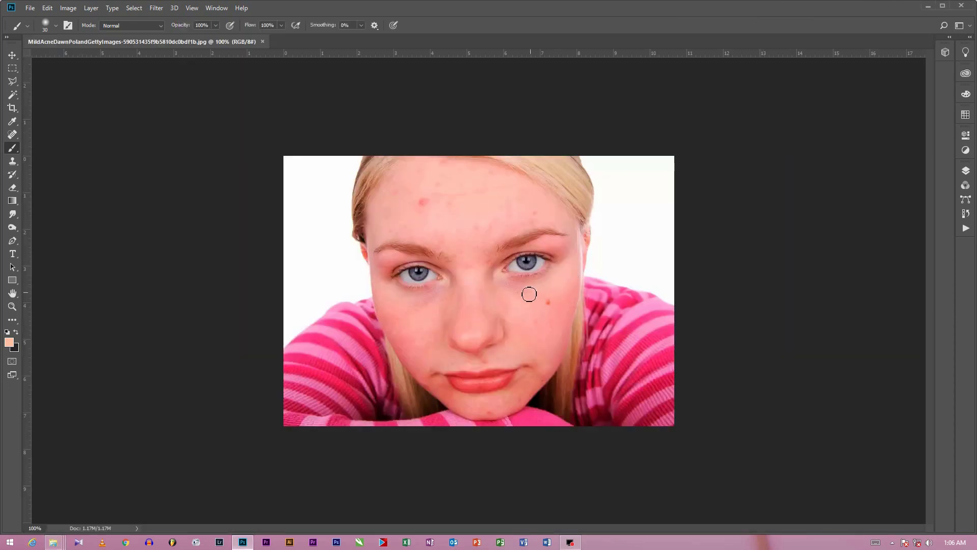
Duplicate the Background layer of the portrait
key(F7)
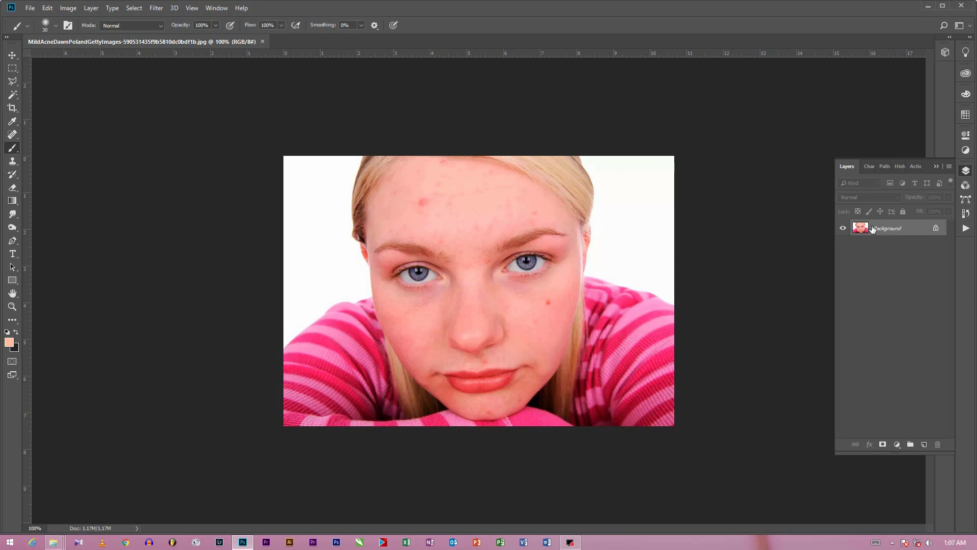
drag(870, 226, 872, 229)
key(ctrl+j)
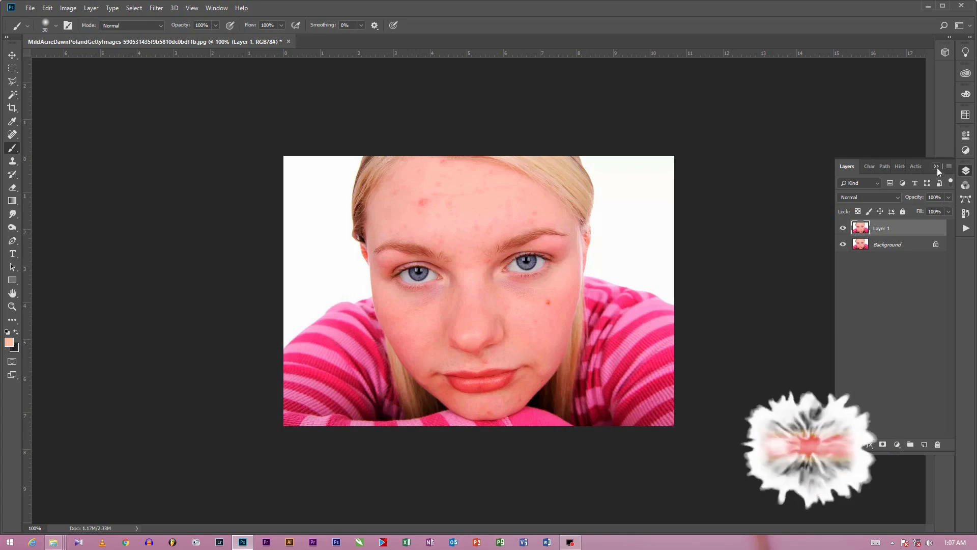
Play the Magic Spot Remover action from the newly loaded Photo Smooth set on the duplicated layer
click(962, 230)
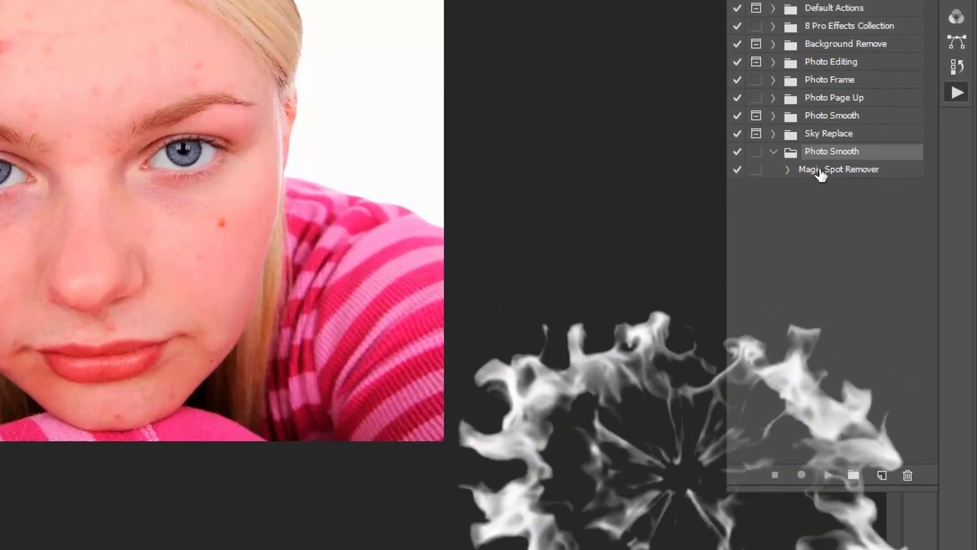
click(823, 170)
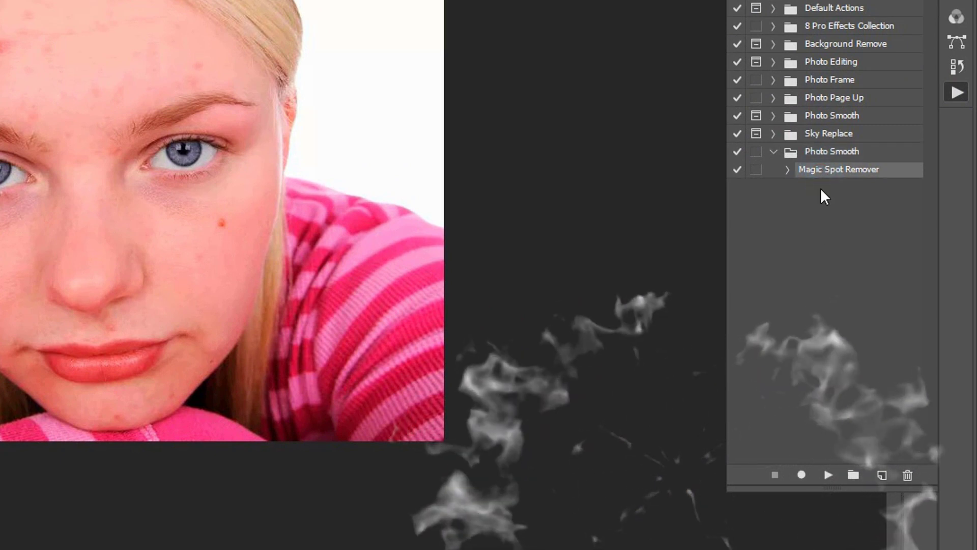
click(833, 480)
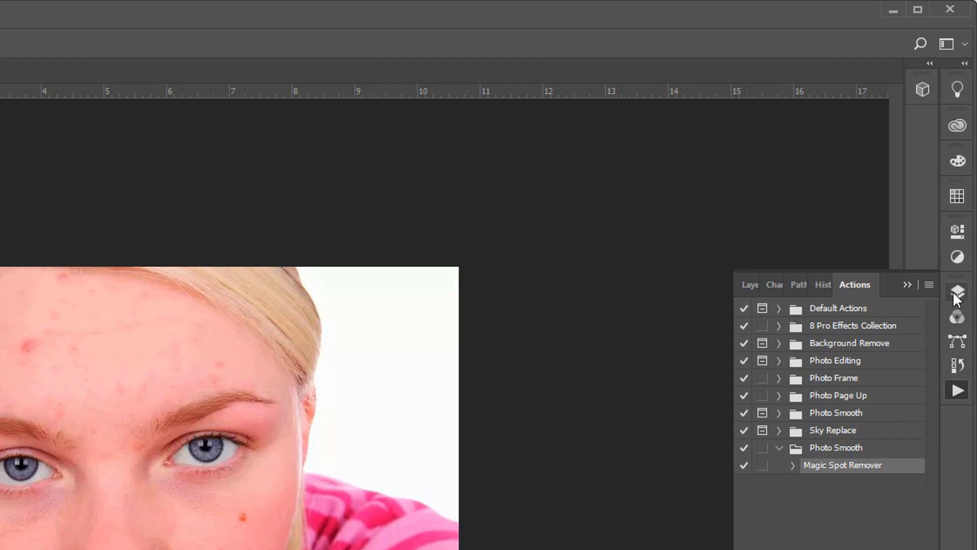
Paint white on the Magic Eraser group's mask over the forehead blemishes, enlarging the soft brush to about 45 px
click(954, 294)
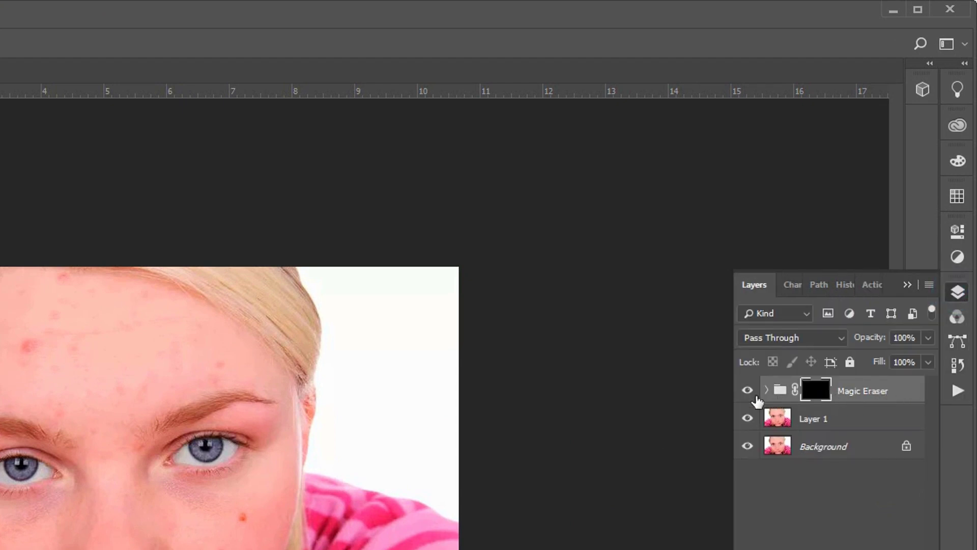
click(817, 395)
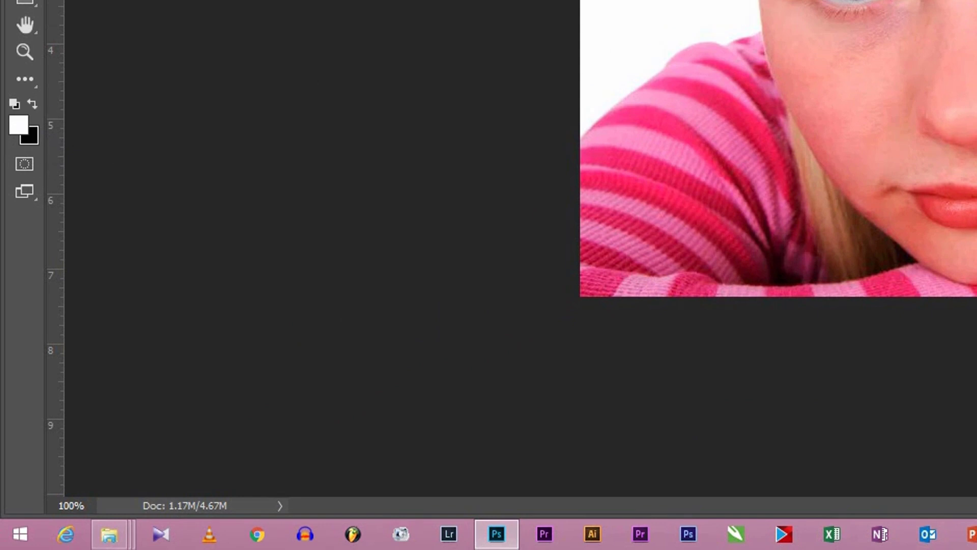
key(ctrl+plus)
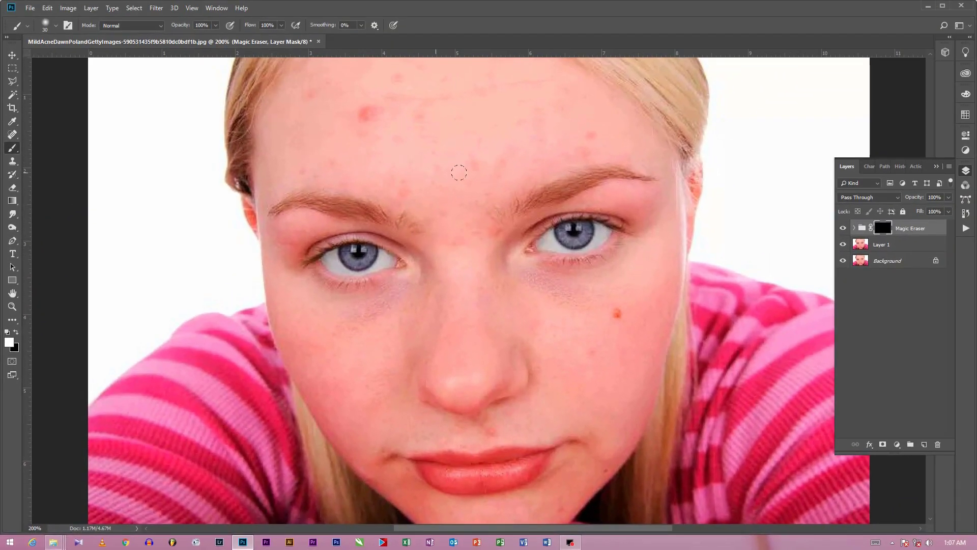
drag(484, 149, 422, 209)
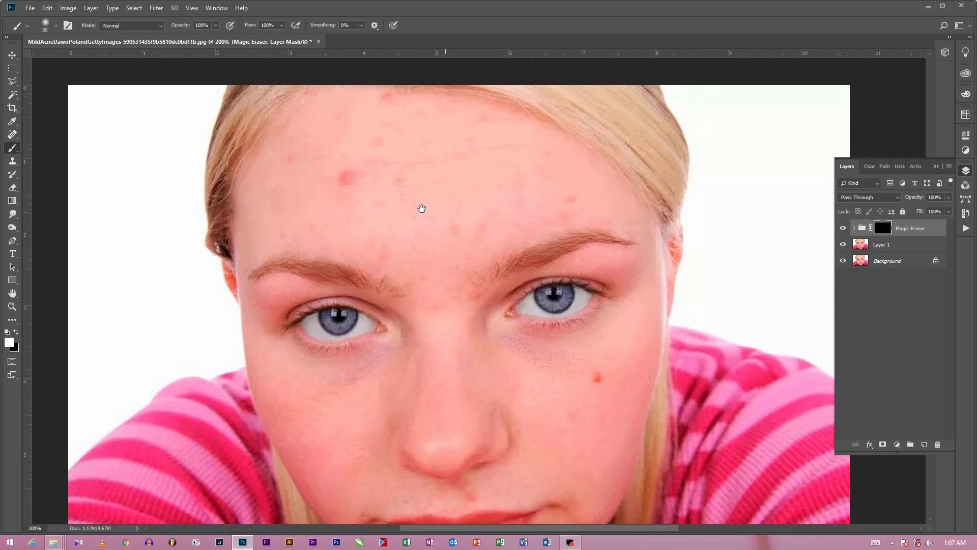
key(bracketright)
click(344, 173)
click(292, 158)
right_click(283, 153)
click(339, 322)
click(278, 178)
click(377, 141)
key(])
key(])
drag(362, 184, 417, 166)
drag(318, 173, 405, 166)
drag(394, 106, 379, 155)
click(558, 235)
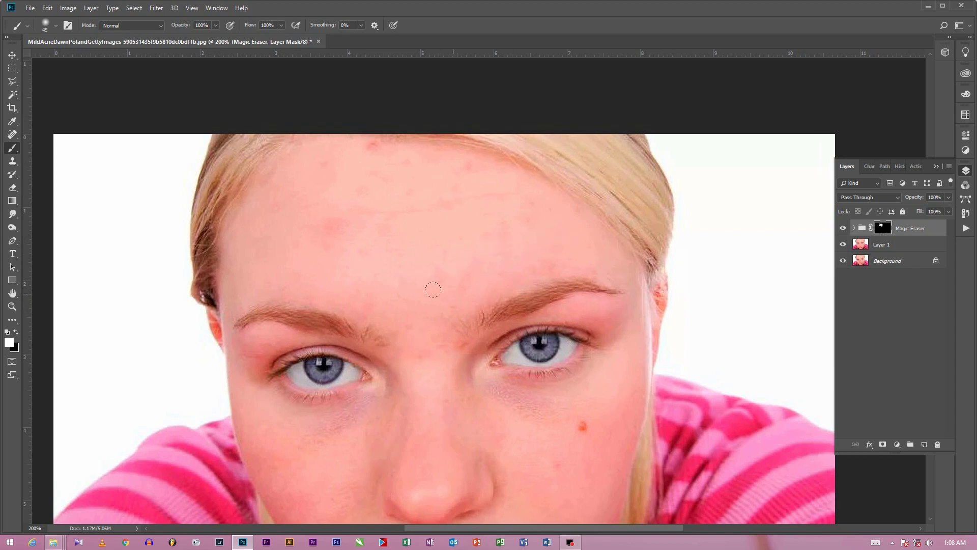
click(313, 216)
Paint the Magic Eraser mask over the remaining forehead and cheek spots with a smaller brush
drag(466, 402, 483, 207)
key(bracketleft)
key(bracketleft)
drag(599, 232, 576, 267)
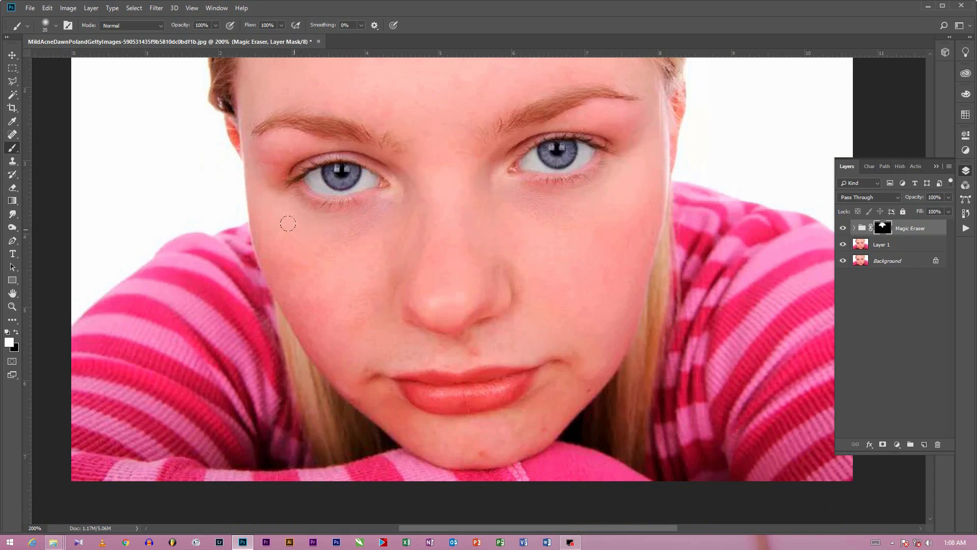
Paint the Magic Eraser mask over the skin around the nose, mouth and chin, adjusting the brush size
mouse_move(438, 345)
mouse_down()
mouse_move(473, 353)
mouse_move(502, 337)
mouse_move(524, 303)
mouse_move(513, 321)
mouse_up()
key(bracketright)
key(bracketright)
key(bracketright)
drag(601, 369, 605, 261)
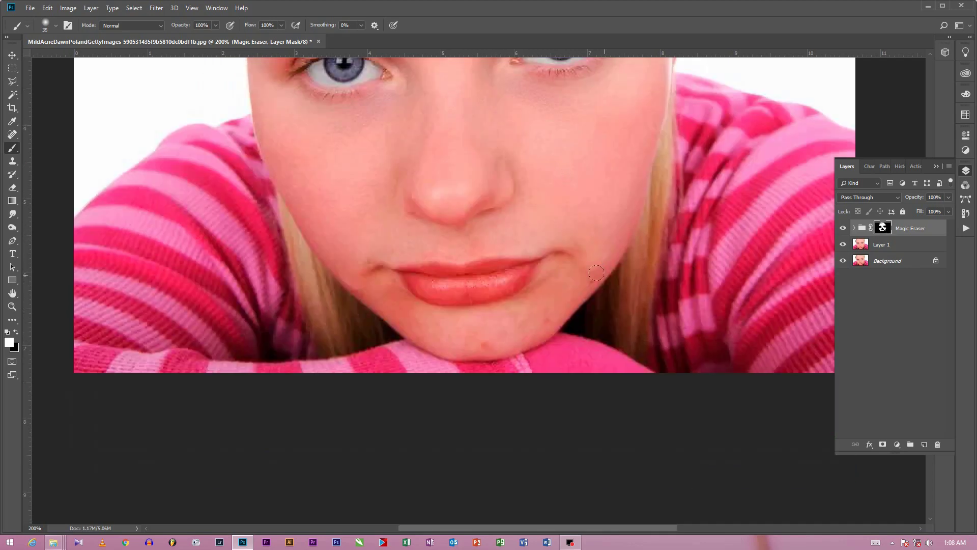
key(bracketleft)
Compare the original and retouched portrait by repeatedly toggling the visibility of all layers except Background
alt+click(843, 262)
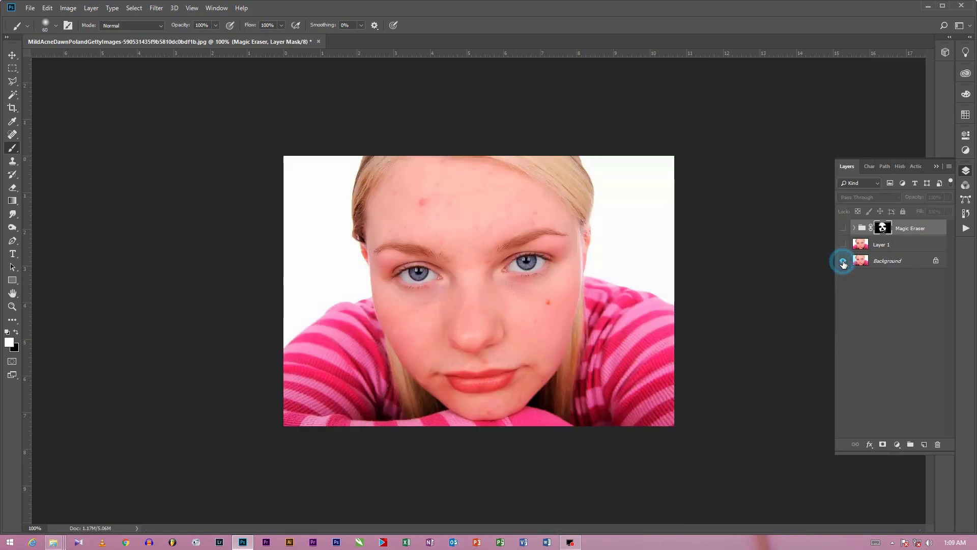
alt+click(843, 261)
alt+click(843, 261)
alt+click(843, 262)
alt+click(843, 262)
alt+click(843, 261)
alt+click(843, 260)
alt+click(843, 261)
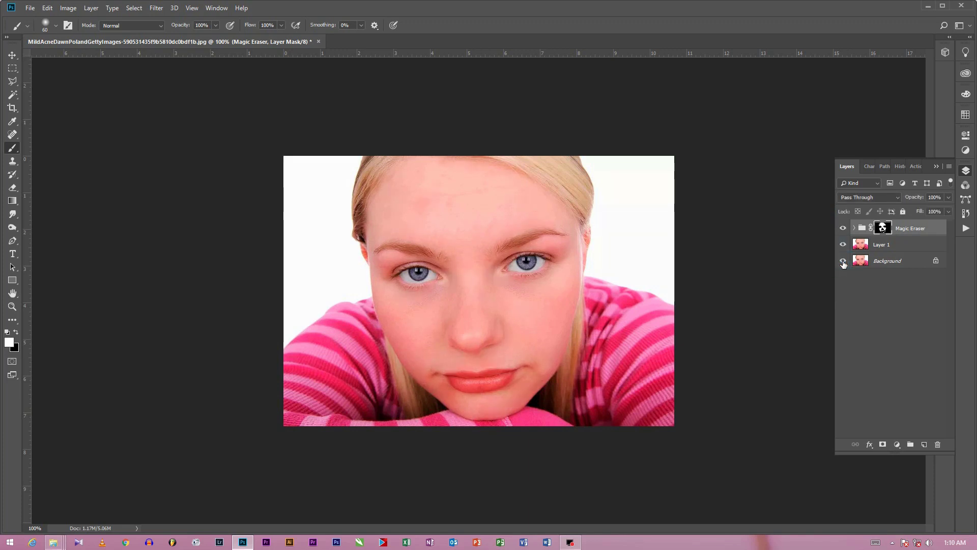
alt+click(843, 261)
alt+click(843, 261)
Open the teenage-girl-acne-2 image from New folder (2) in Photoshop and play the Magic Spot Remover action on it
key(ctrl+w)
click(526, 203)
mouse_move(53, 542)
click(192, 488)
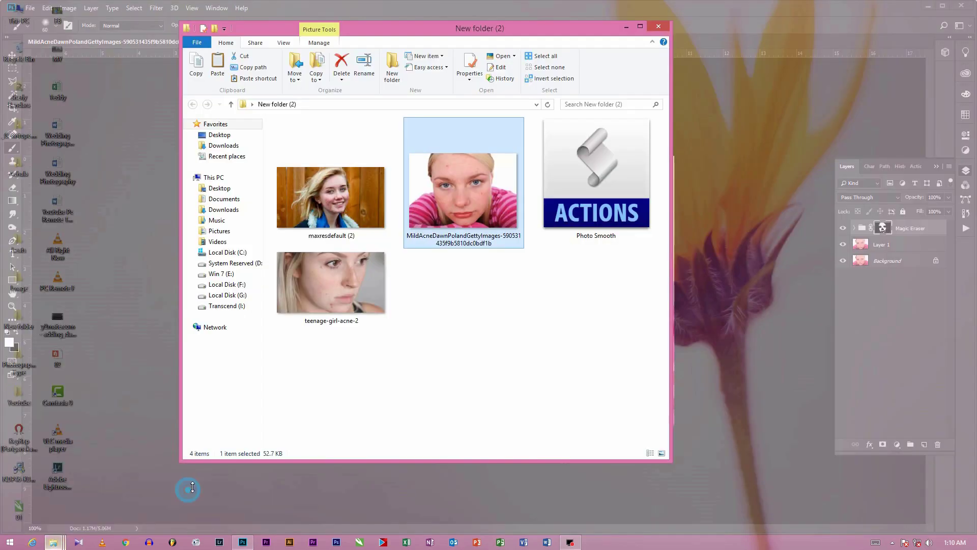
drag(313, 286, 783, 18)
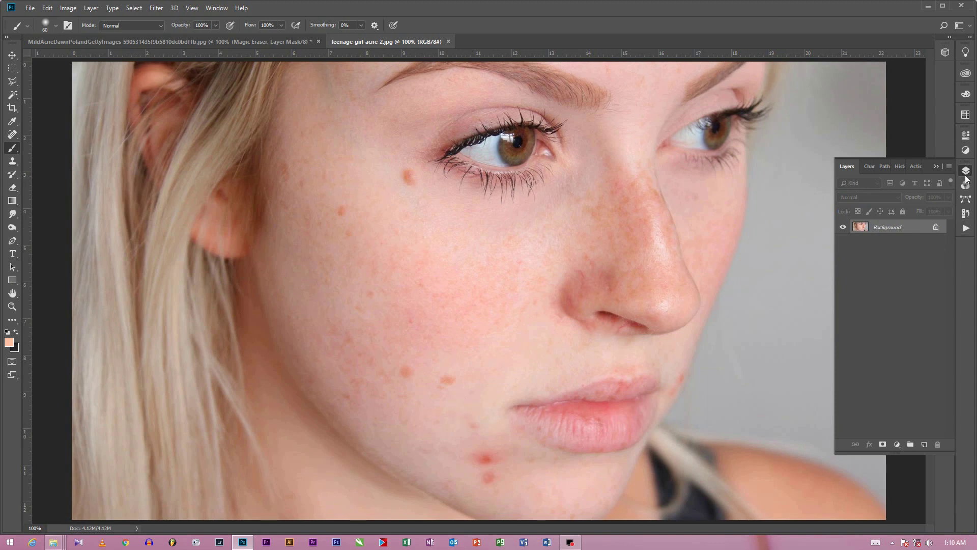
click(965, 229)
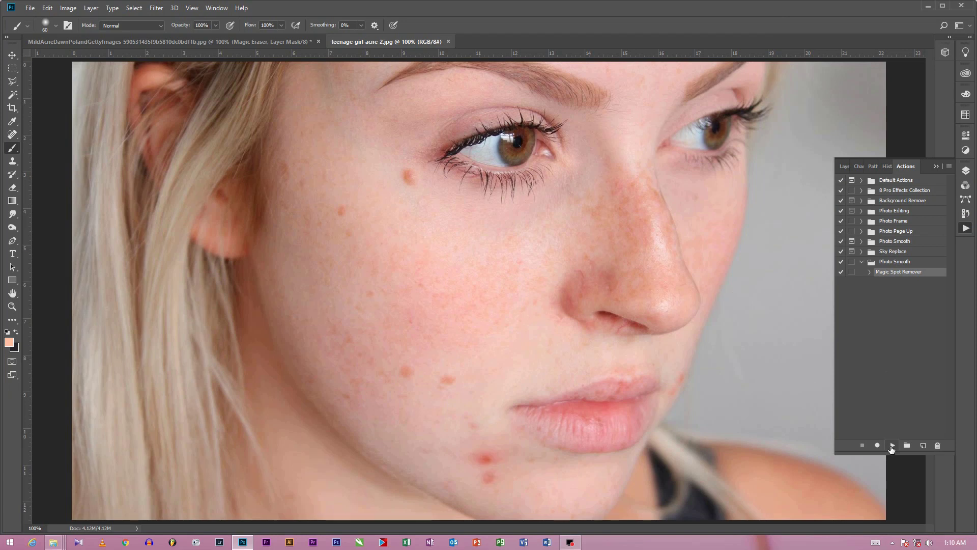
click(891, 447)
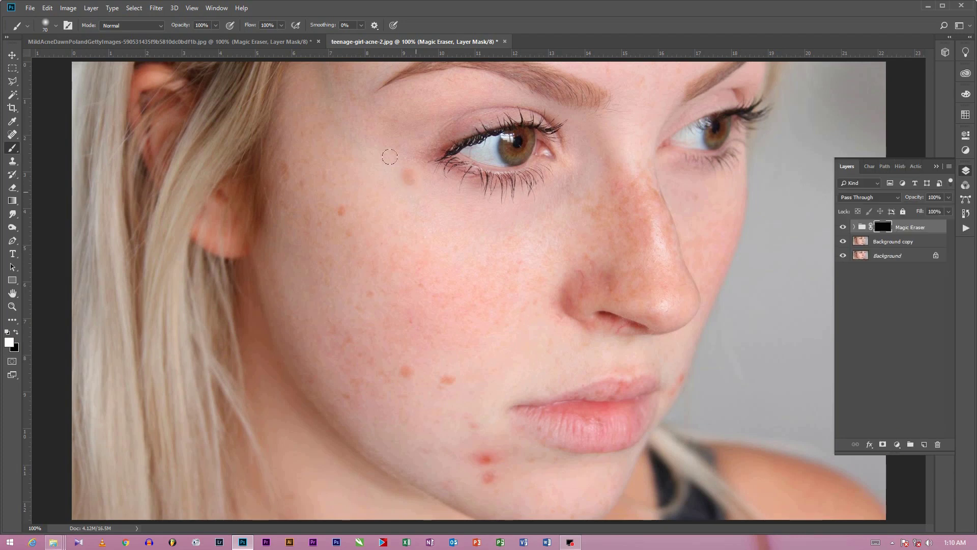
Paint white on the Magic Eraser mask over the blemishes on the cheek and nose, adjusting the brush size
click(340, 209)
key(bracketright)
key(bracketleft)
key(bracketleft)
key(bracketleft)
drag(617, 281, 660, 225)
mouse_move(664, 301)
mouse_down()
mouse_move(624, 162)
mouse_move(625, 293)
mouse_up()
click(290, 174)
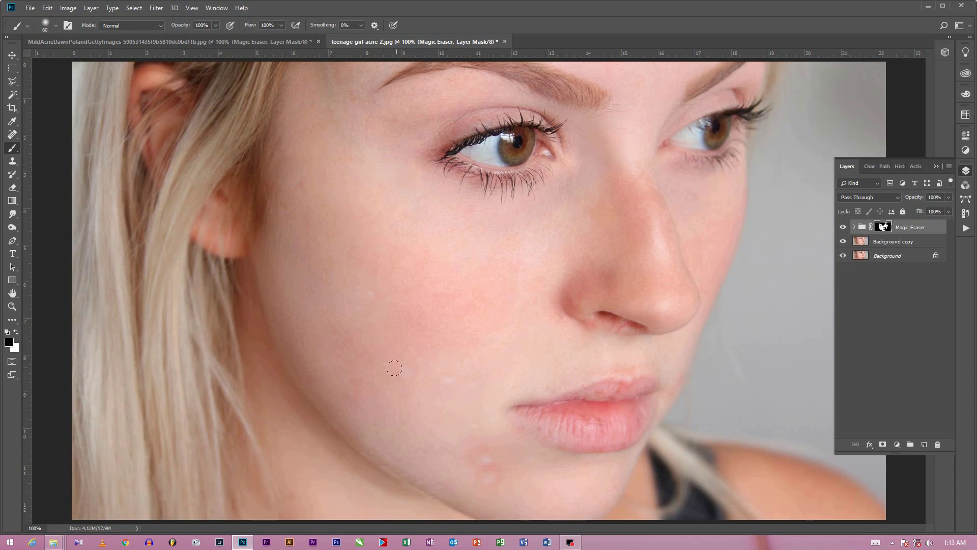
Touch up the Magic Eraser mask at the remaining spots on the lower cheek and chin
click(406, 379)
click(490, 458)
click(480, 467)
click(395, 301)
Compare the teenage-girl-acne-2 image before and after retouching by toggling the visibility of the layers above Background
click(842, 227)
key(alt+[)
click(843, 256)
alt+click(843, 256)
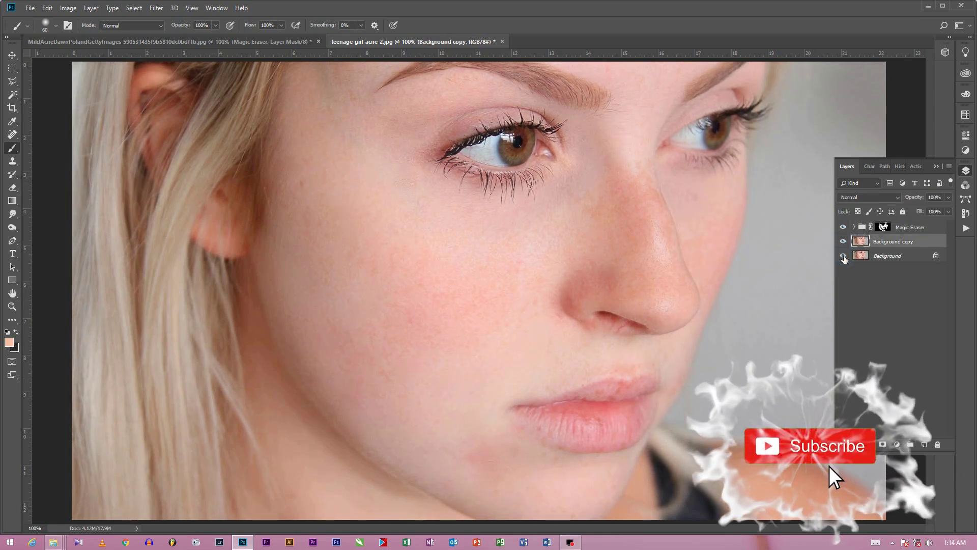
alt+click(843, 257)
alt+click(843, 256)
alt+click(843, 256)
alt+click(843, 256)
alt+click(843, 257)
alt+click(843, 256)
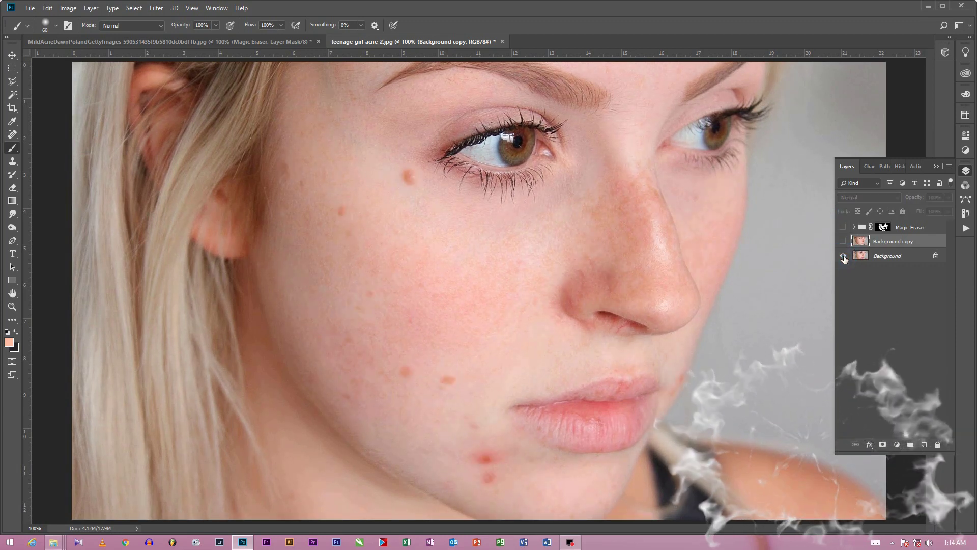
alt+click(843, 256)
alt+click(844, 256)
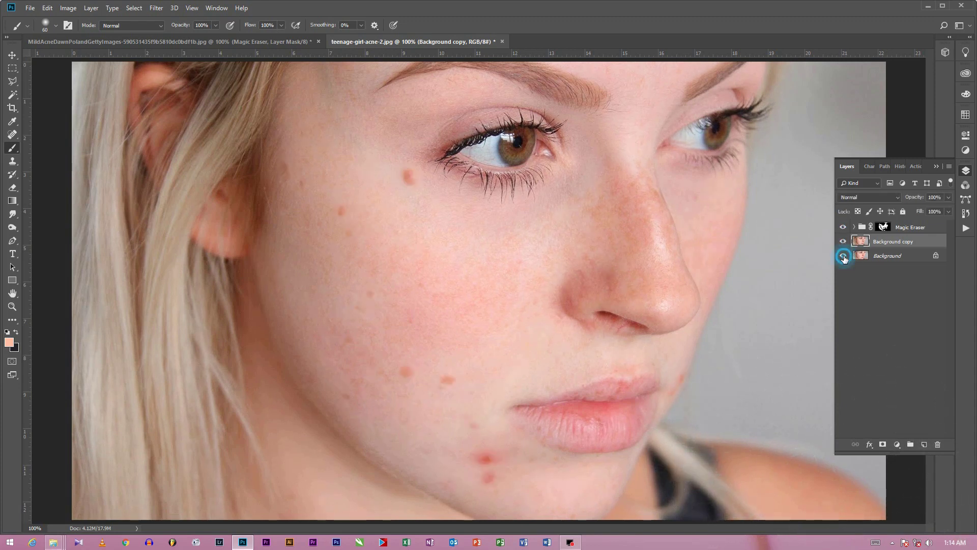
Switch repeatedly between the original Background and the full retouched layer stack to check the skin in teenage-girl-acne-2
alt+click(843, 256)
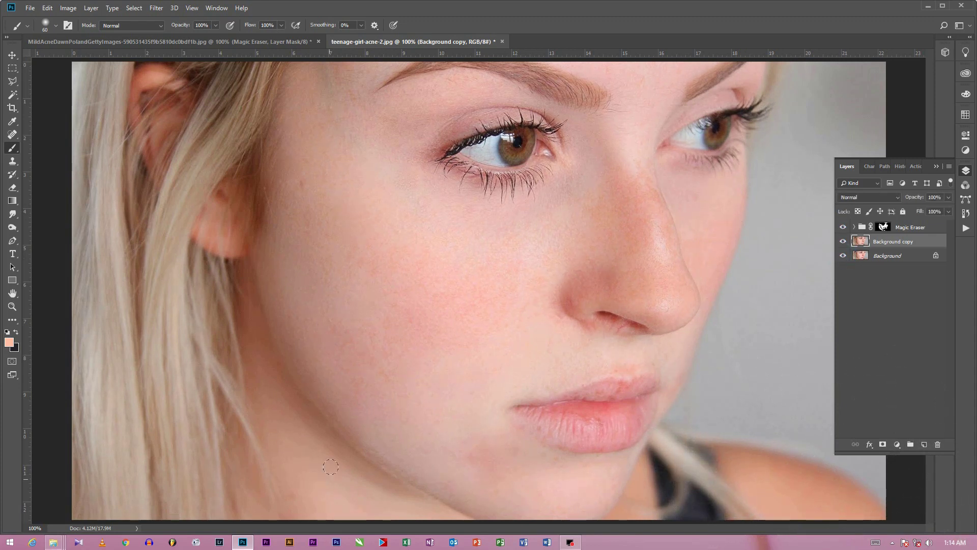
alt+click(844, 256)
alt+click(843, 256)
alt+click(844, 256)
alt+click(844, 256)
alt+click(844, 256)
alt+click(843, 256)
Open the maxresdefault (2) image from the image folder in Photoshop and duplicate its Background layer
mouse_move(51, 543)
click(211, 493)
drag(387, 218, 748, 38)
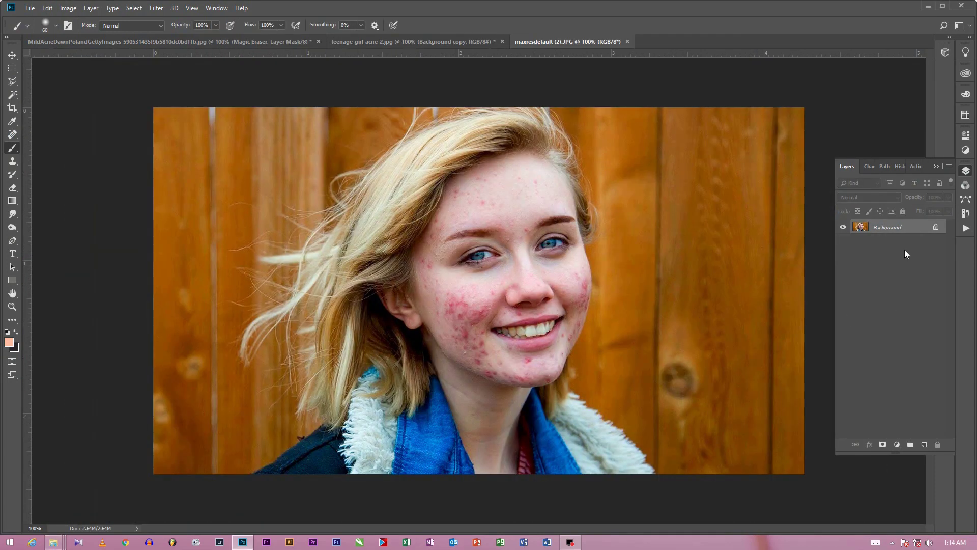
key(ctrl+j)
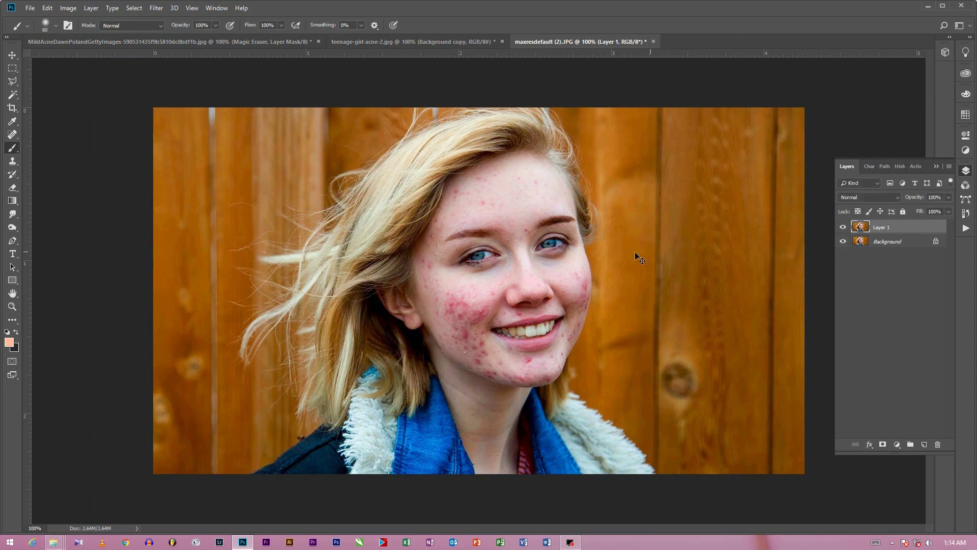
Remove the forehead blemishes on Layer 1 with the Spot Healing Brush at a brush size of 15
key(ctrl+plus)
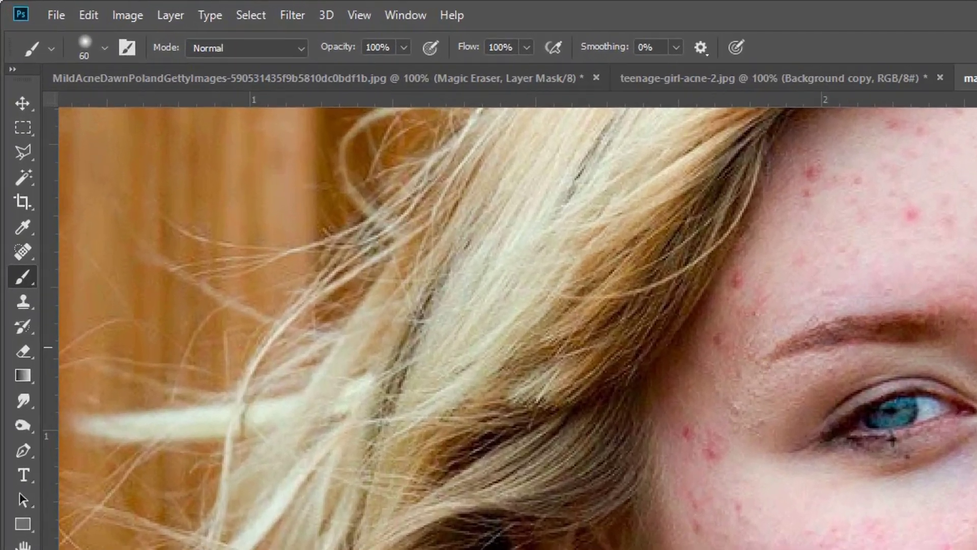
mouse_move(560, 186)
mouse_down()
mouse_move(502, 213)
mouse_move(503, 199)
mouse_up()
key(j)
right_click(29, 280)
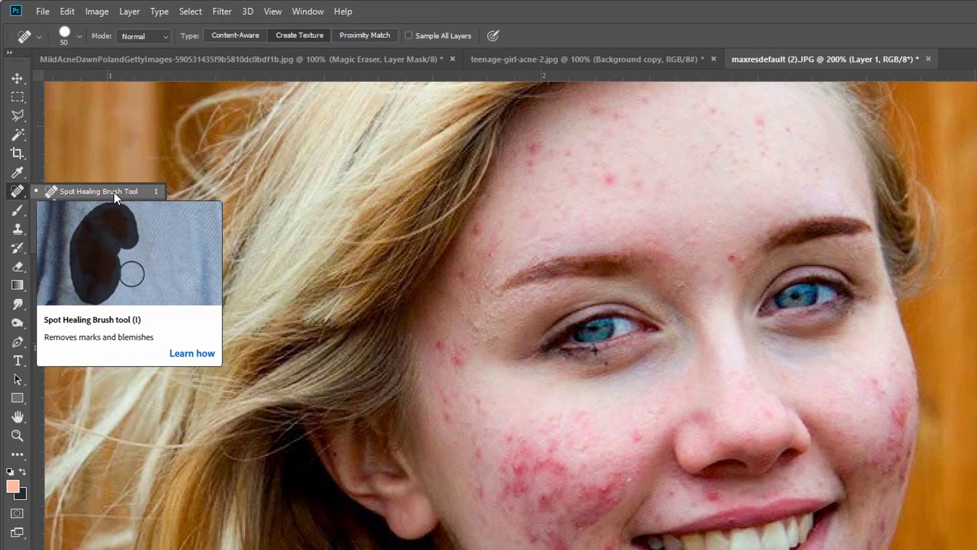
click(169, 285)
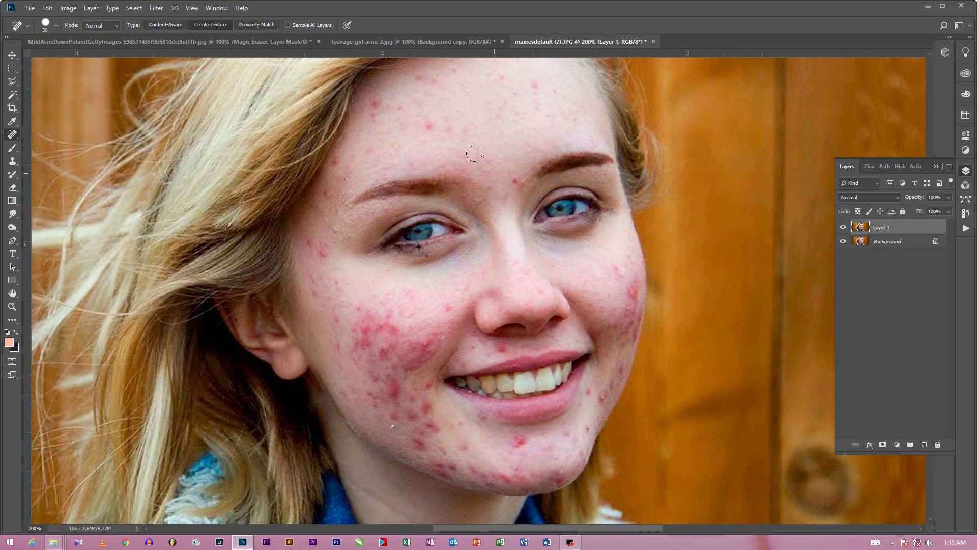
key([)
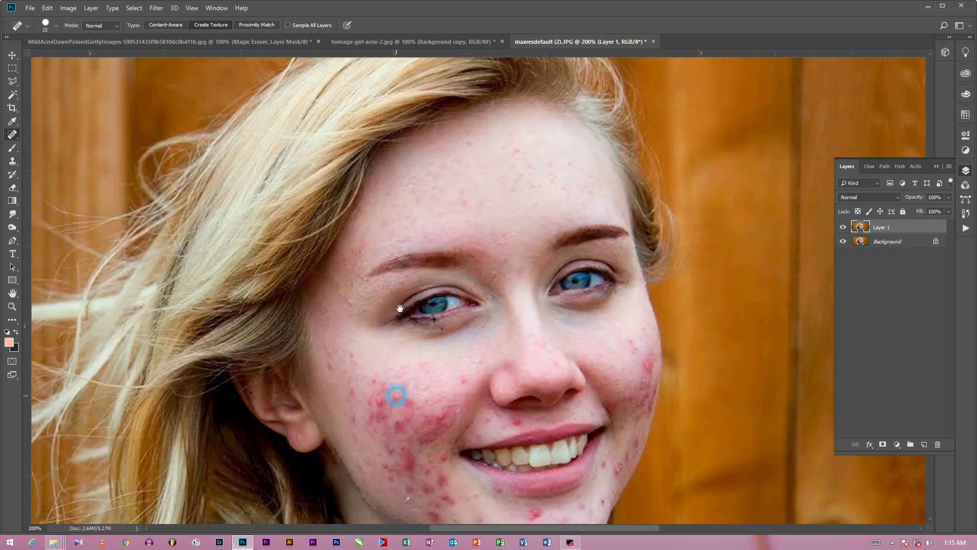
Heal the acne spots on the ear-side cheek, jaw and upper lip with the Spot Healing Brush, adjusting the brush size
click(423, 231)
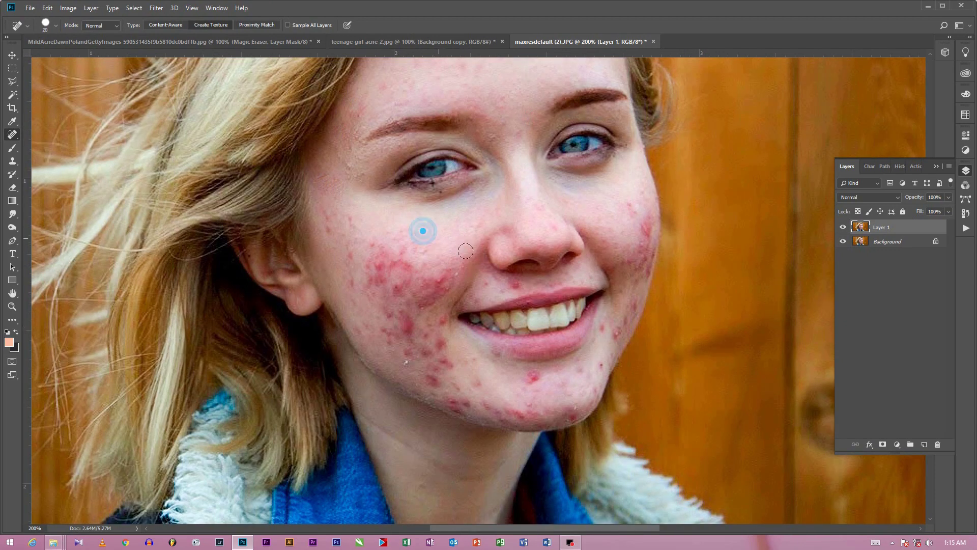
click(349, 251)
click(346, 263)
click(358, 329)
click(533, 376)
click(515, 284)
click(459, 275)
key(])
click(408, 324)
click(389, 333)
click(401, 269)
click(378, 252)
click(375, 277)
click(423, 299)
click(440, 294)
click(449, 349)
key([)
click(428, 349)
click(410, 353)
click(398, 281)
click(410, 323)
Heal the remaining acne along the chin, beside the mouth and on the far cheek, reducing the brush size to 15
click(494, 355)
click(467, 405)
click(481, 405)
click(512, 412)
key([)
click(527, 411)
click(573, 414)
click(591, 383)
click(609, 335)
click(631, 307)
click(617, 266)
click(647, 218)
click(625, 201)
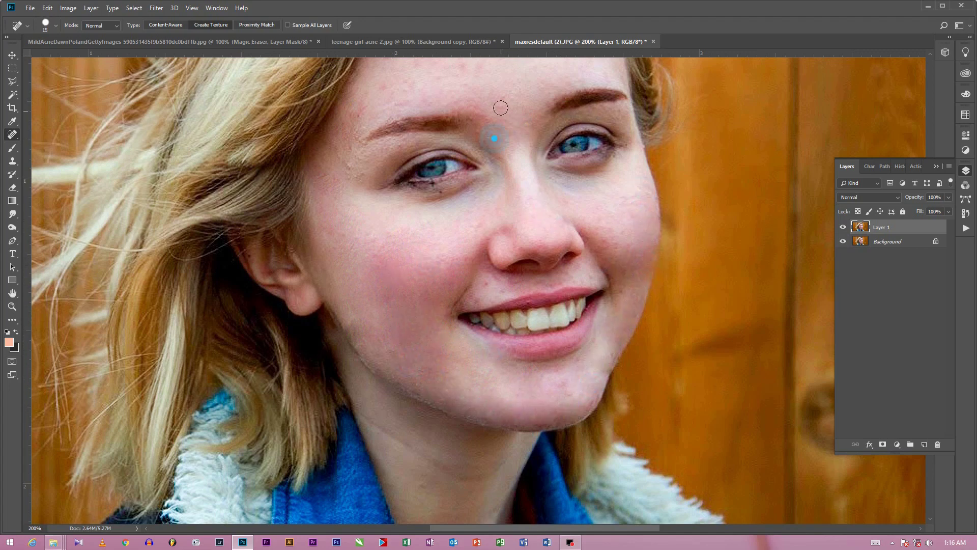
Touch up the last marks on the forehead and the edge of the face with the Spot Healing Brush
scroll(517, 81, up, 3)
click(517, 80)
click(350, 229)
click(357, 406)
scroll(359, 405, down, 3)
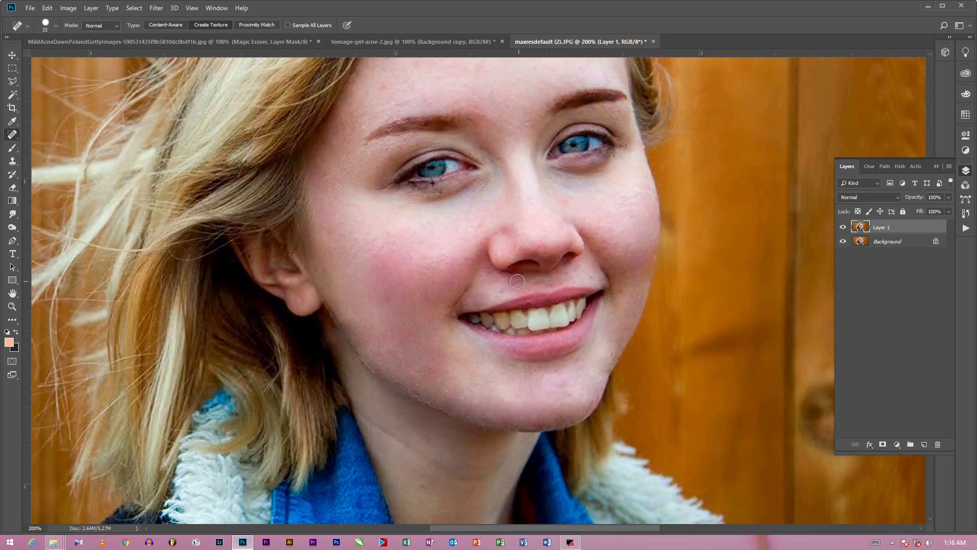
Play the Magic Spot Remover action on the healed portrait and return to its layer list
click(966, 228)
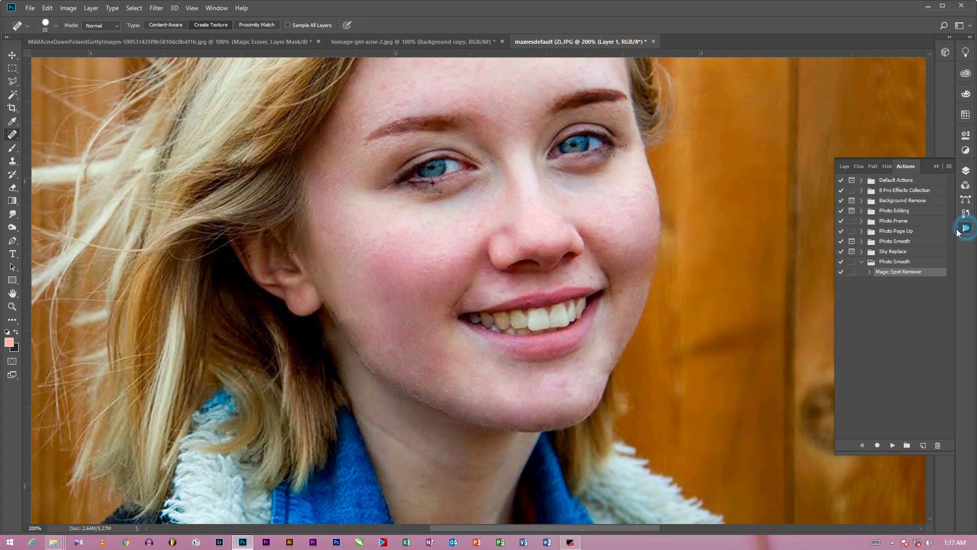
click(892, 445)
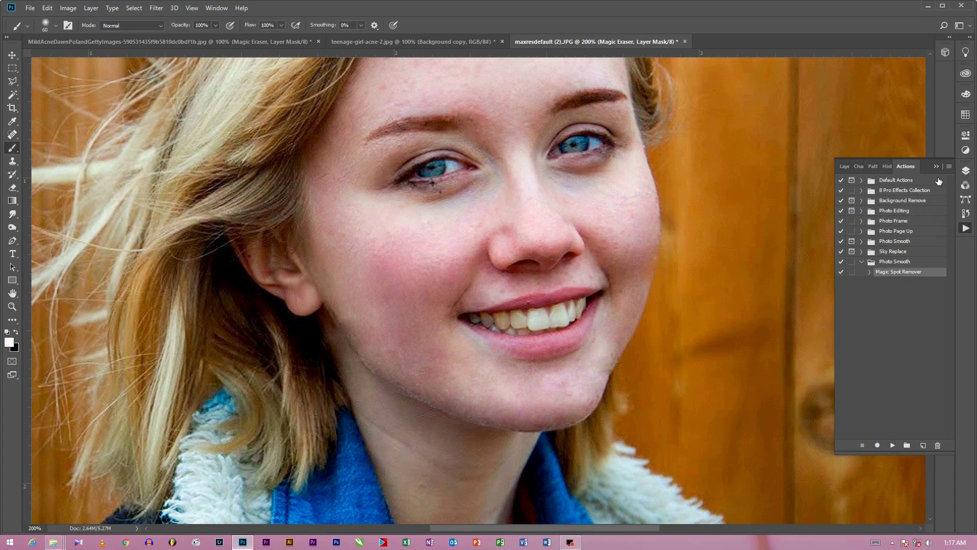
click(965, 172)
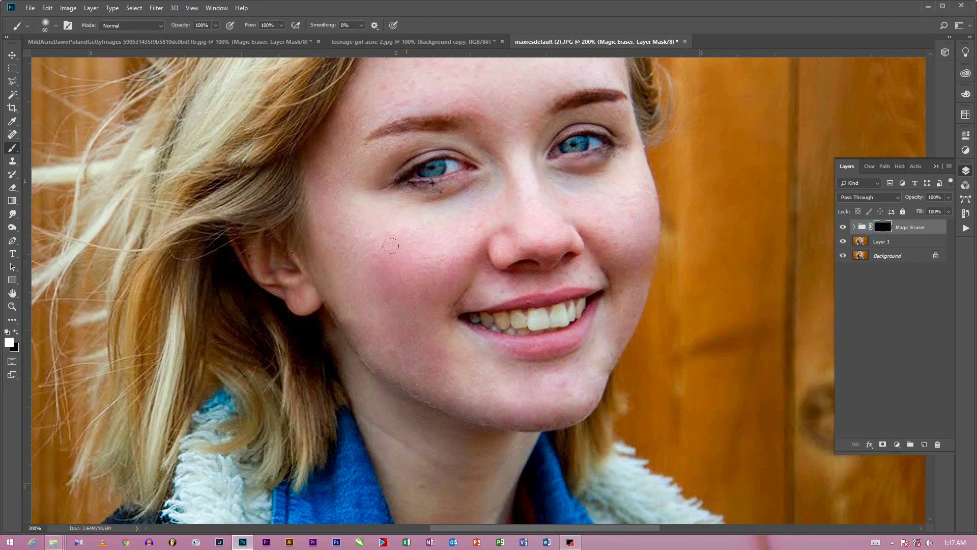
Paint white on the Magic Eraser mask over the ear-side cheek and beside the nose to smooth the skin
click(484, 209)
drag(428, 233, 456, 228)
click(420, 278)
click(447, 262)
click(429, 294)
click(413, 321)
scroll(449, 98, up, 5)
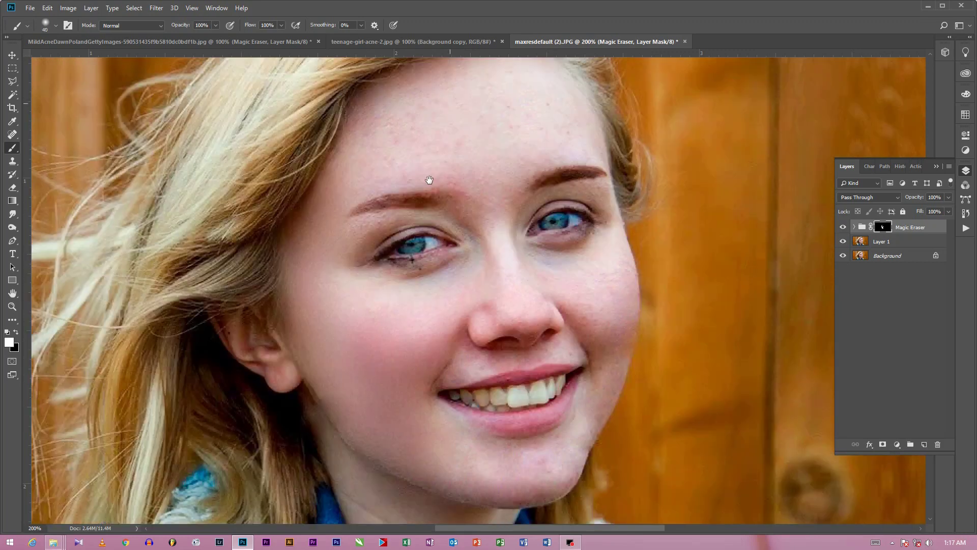
Extend the white Magic Eraser mask painting over the forehead, nose, far cheek and chin, using a smaller brush for tight areas
drag(509, 301, 500, 210)
click(600, 283)
drag(585, 382, 525, 446)
click(534, 411)
key(bracketleft)
click(538, 307)
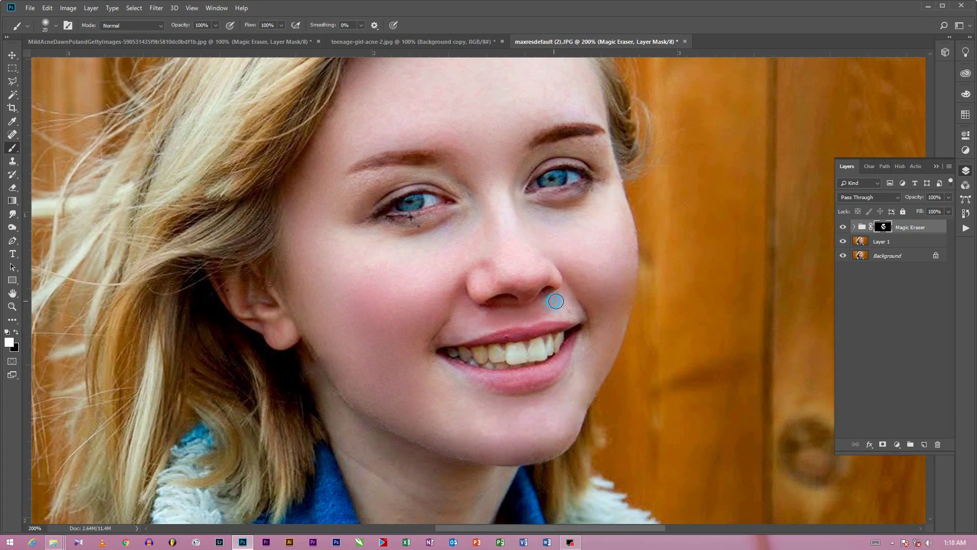
click(523, 285)
click(419, 229)
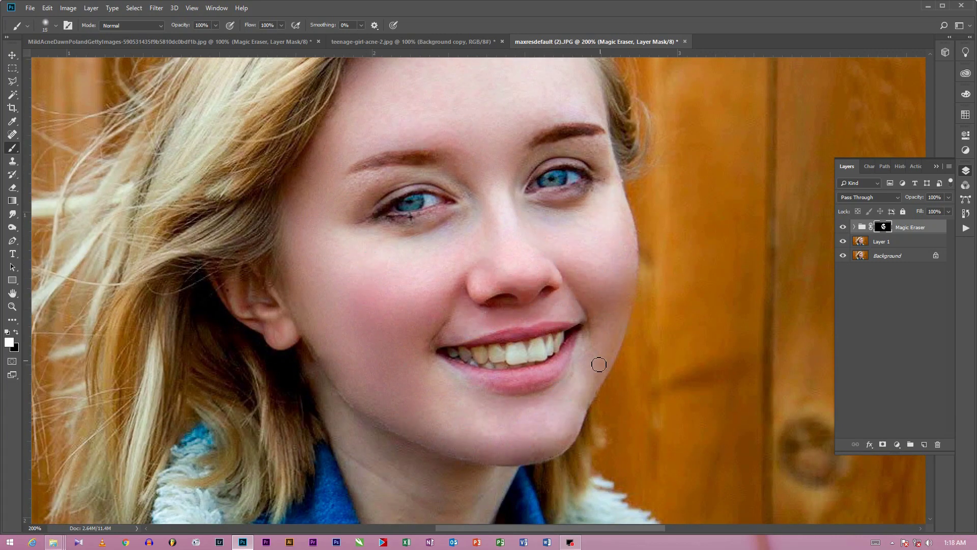
Paint the Magic Eraser mask over the jawline and neck with the brush size at 40 and opacity at 60%
key(bracketright)
scroll(452, 341, down, 7)
key(6)
click(430, 344)
click(372, 249)
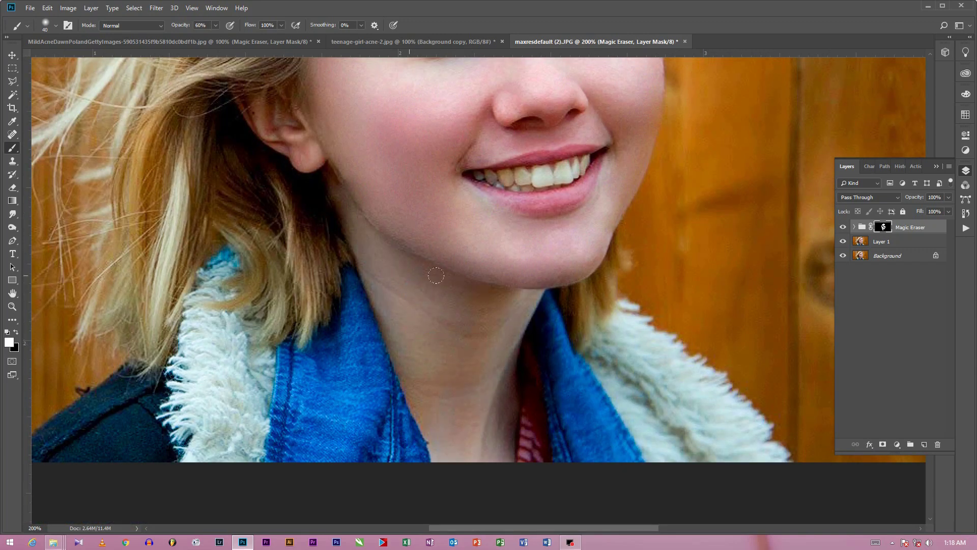
click(483, 306)
Refine the Magic Eraser mask in the small areas of the face with a progressively smaller brush
drag(480, 118, 424, 330)
key(bracketleft)
key(bracketleft)
click(438, 250)
key(bracketleft)
click(501, 200)
click(549, 185)
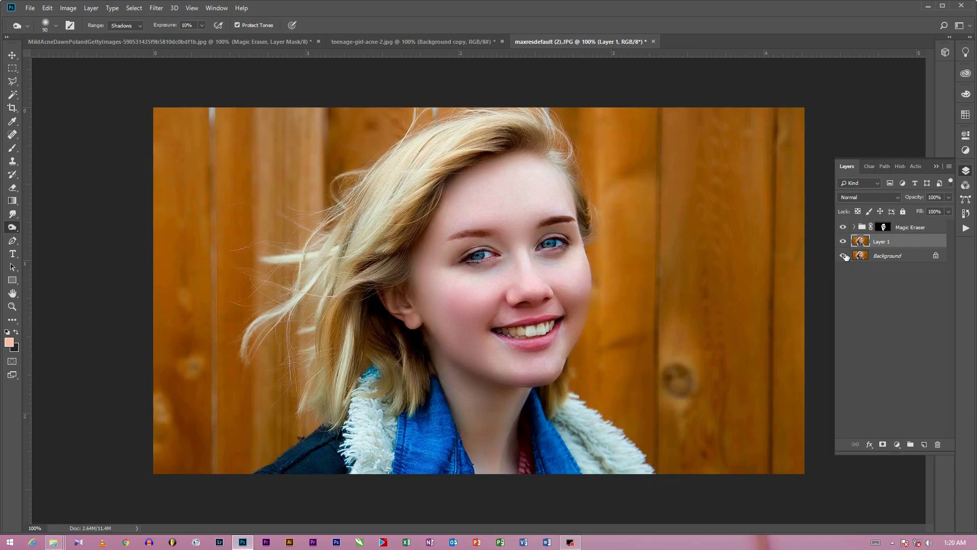
Compare the maxresdefault (2) portrait before and after retouching by toggling the visibility of the layers above Background
alt+click(843, 256)
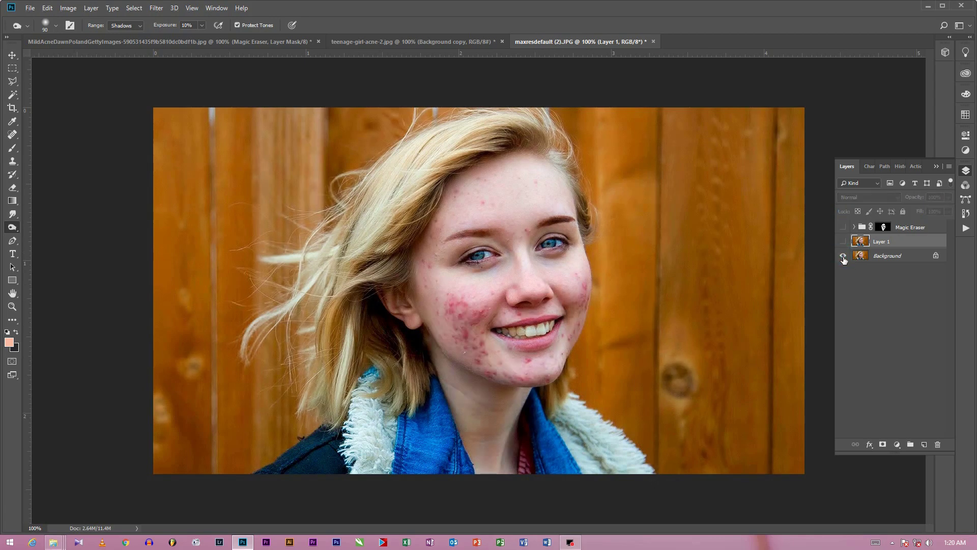
alt+click(842, 256)
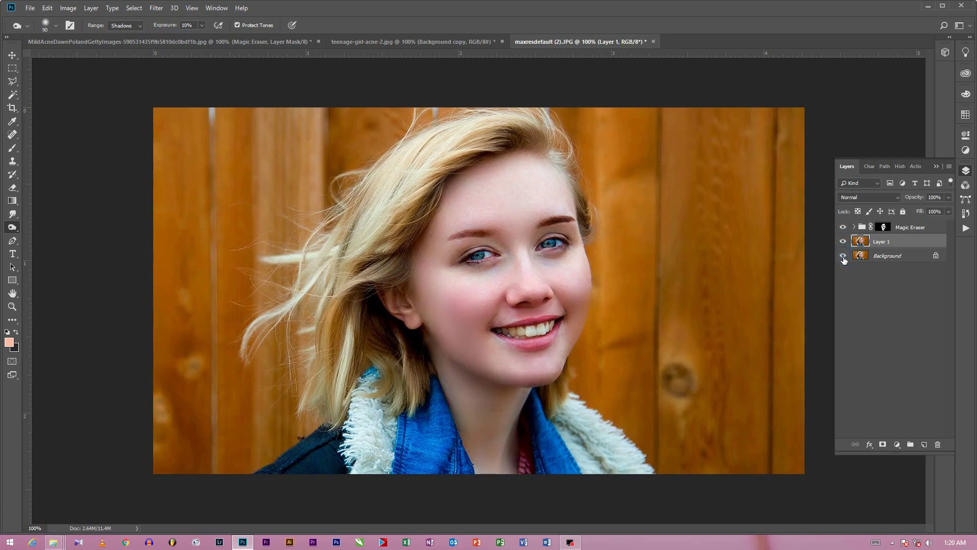
alt+click(843, 256)
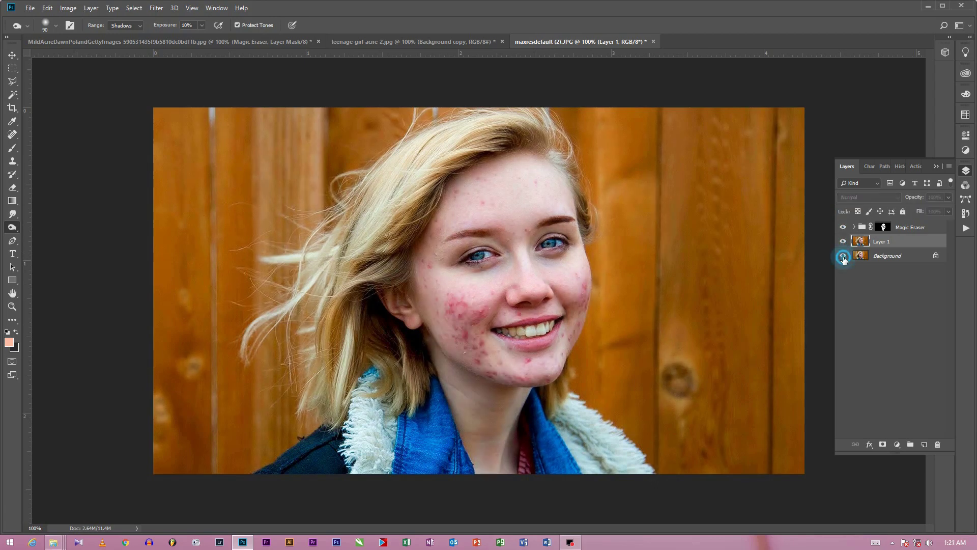
alt+click(843, 256)
alt+click(843, 256)
alt+click(843, 257)
alt+click(843, 257)
alt+click(846, 257)
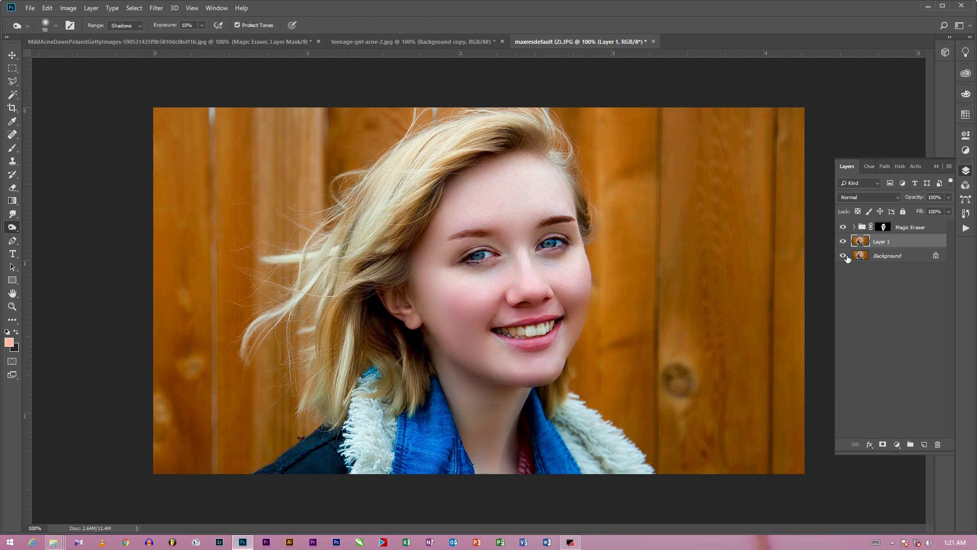
alt+click(843, 257)
alt+click(846, 257)
alt+click(845, 257)
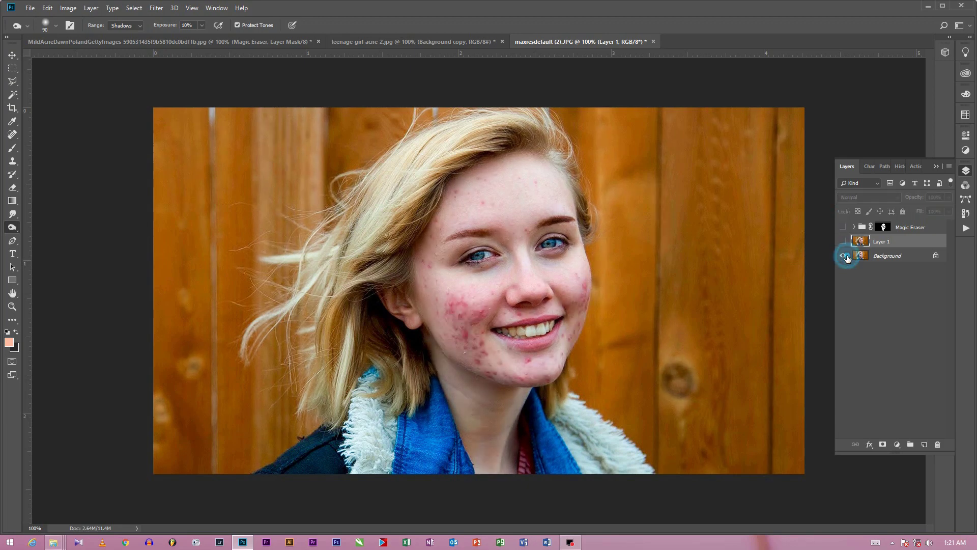